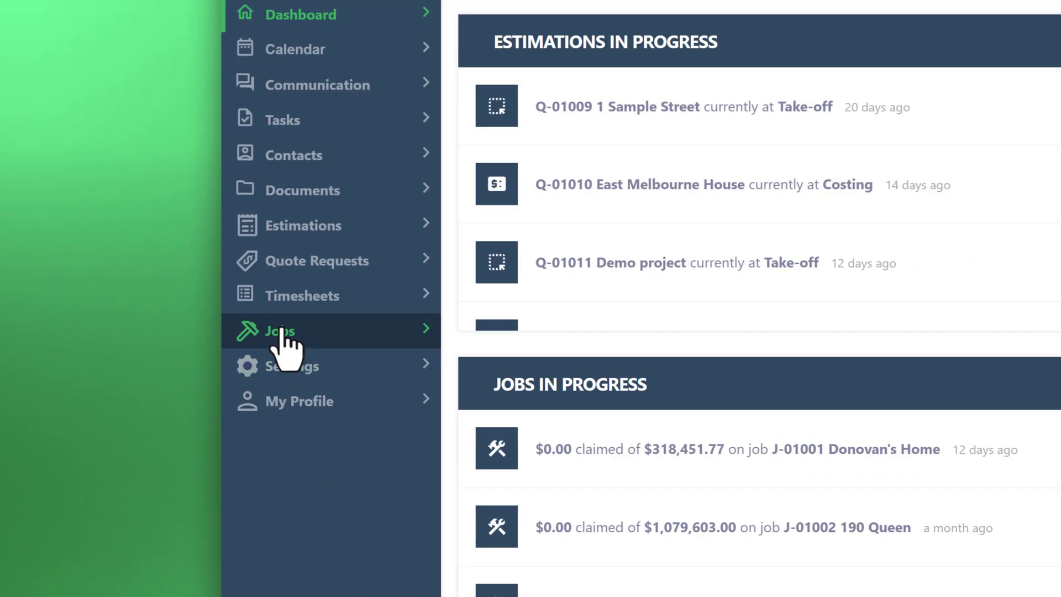
Open the first job from the Jobs list, go to its Messages, and view the Team Chat.
{"action": "left_click", "coordinate": [280, 330]}
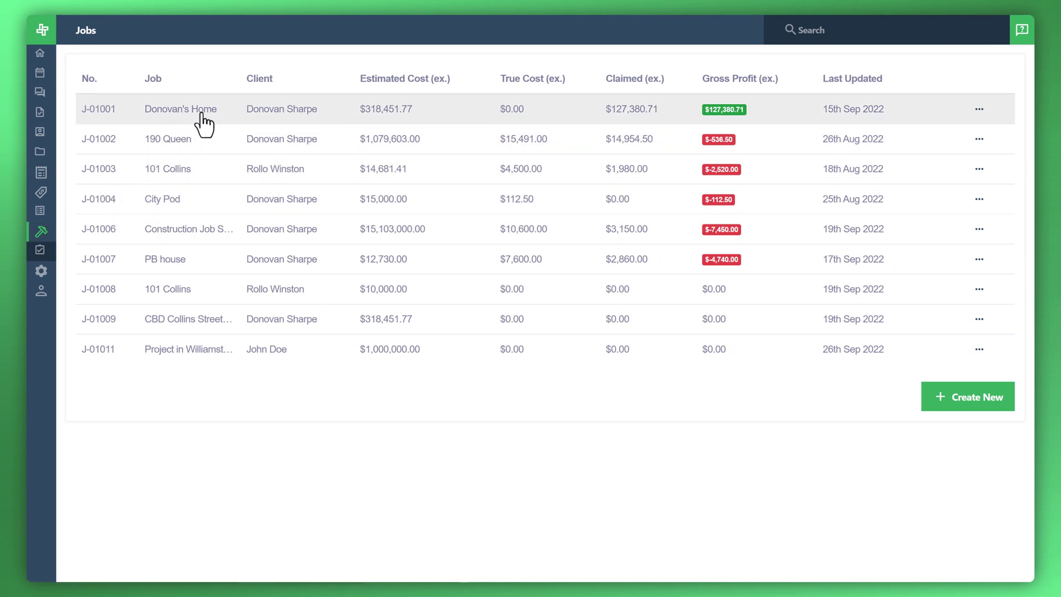
{"action": "left_click", "coordinate": [203, 111]}
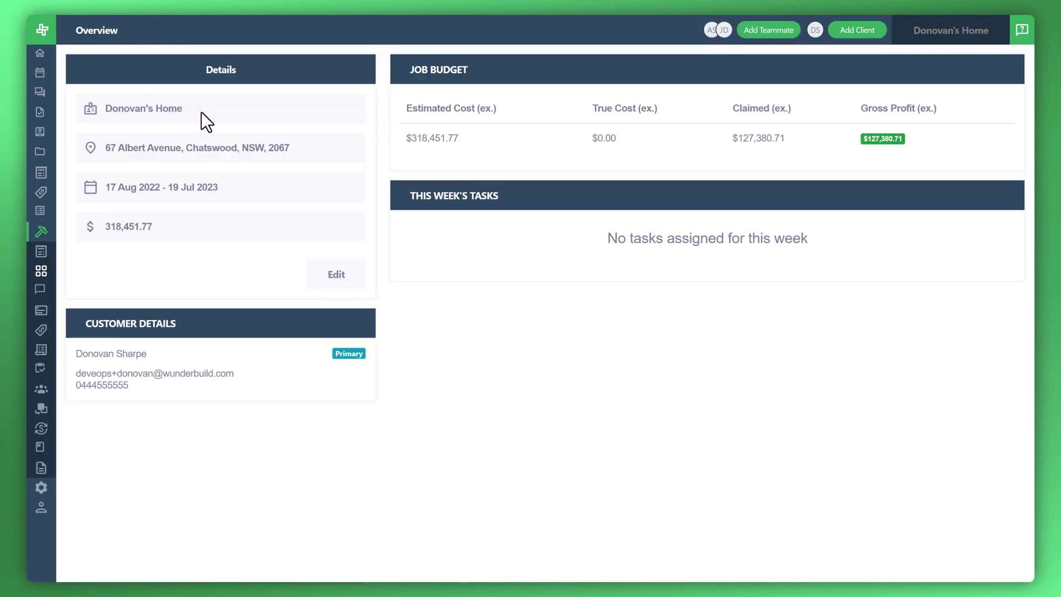
{"action": "mouse_move", "coordinate": [40, 251]}
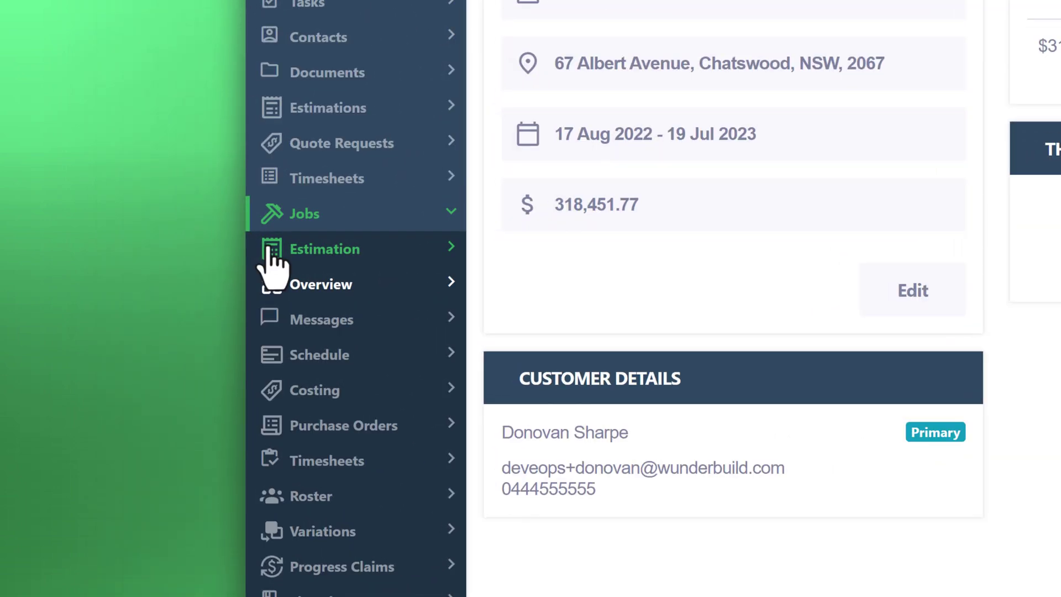
{"action": "left_click", "coordinate": [305, 319]}
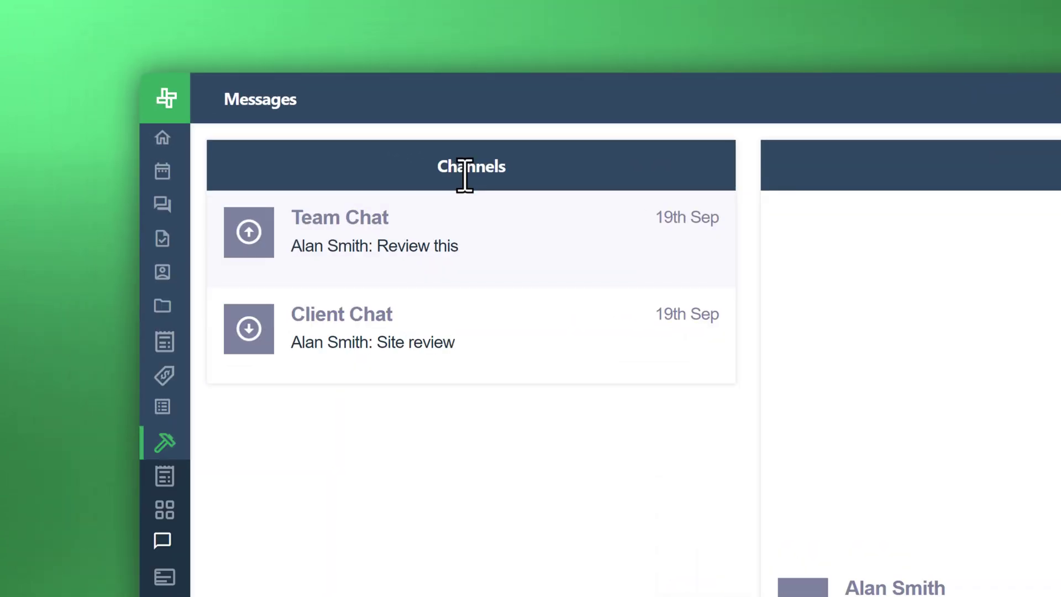
{"action": "left_click", "coordinate": [391, 232]}
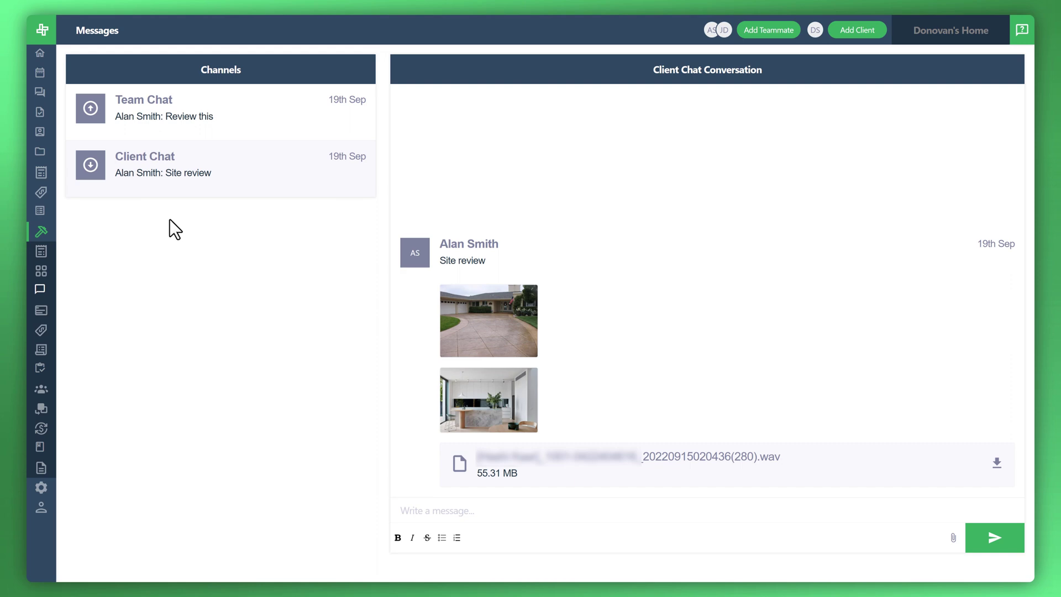
Post 'Hi Team, we have concrete being poured in a weeks time, we need to prep for this' to Team Chat.
{"action": "left_click", "coordinate": [166, 117]}
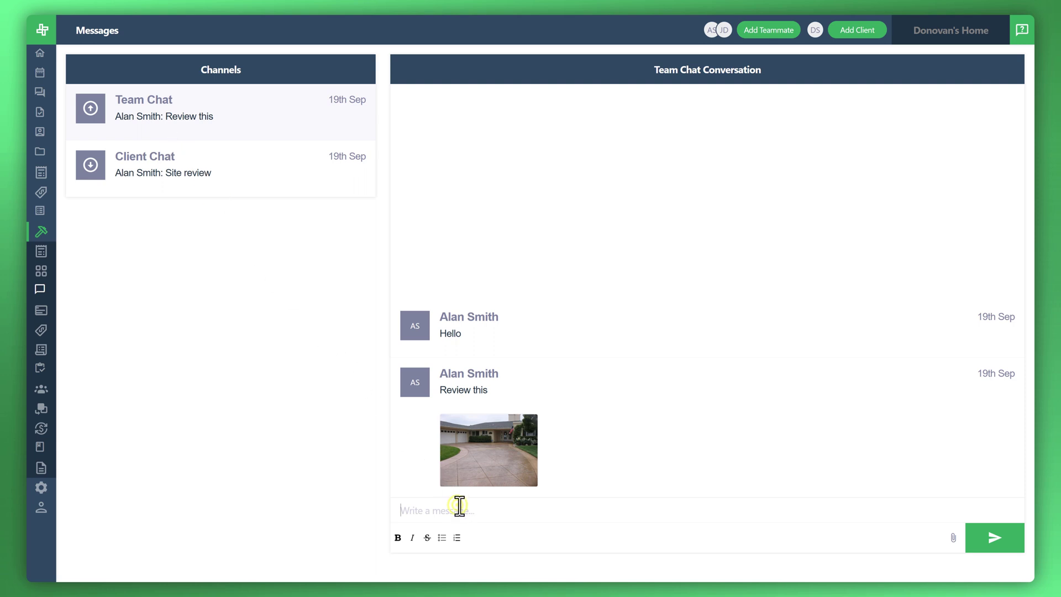
{"action": "type", "text": "Hi Team, we have concrete being poured in a weeks time, we need to prep for this"}
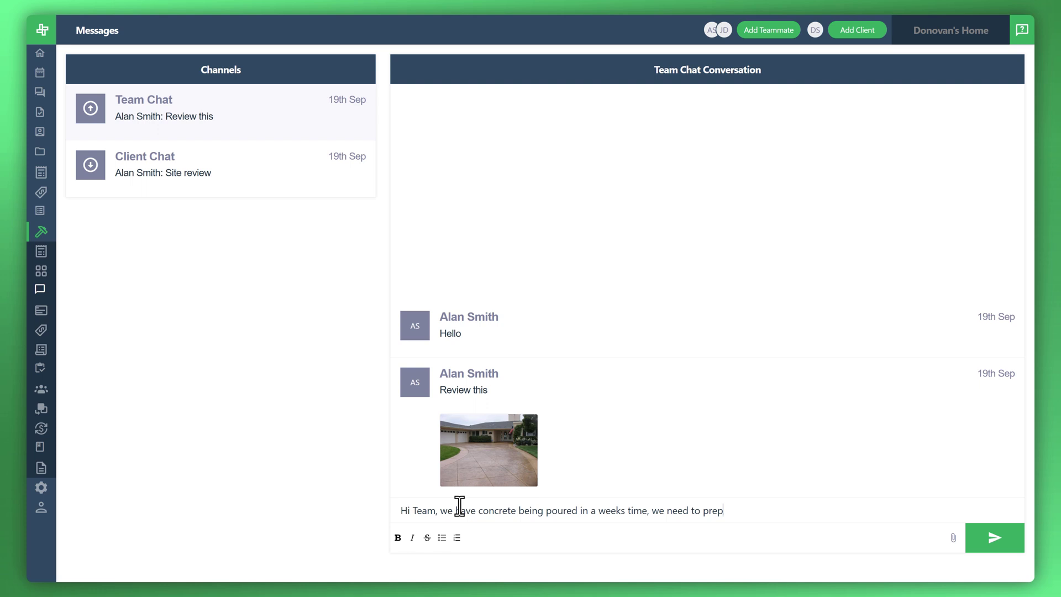
{"action": "key", "text": "Return"}
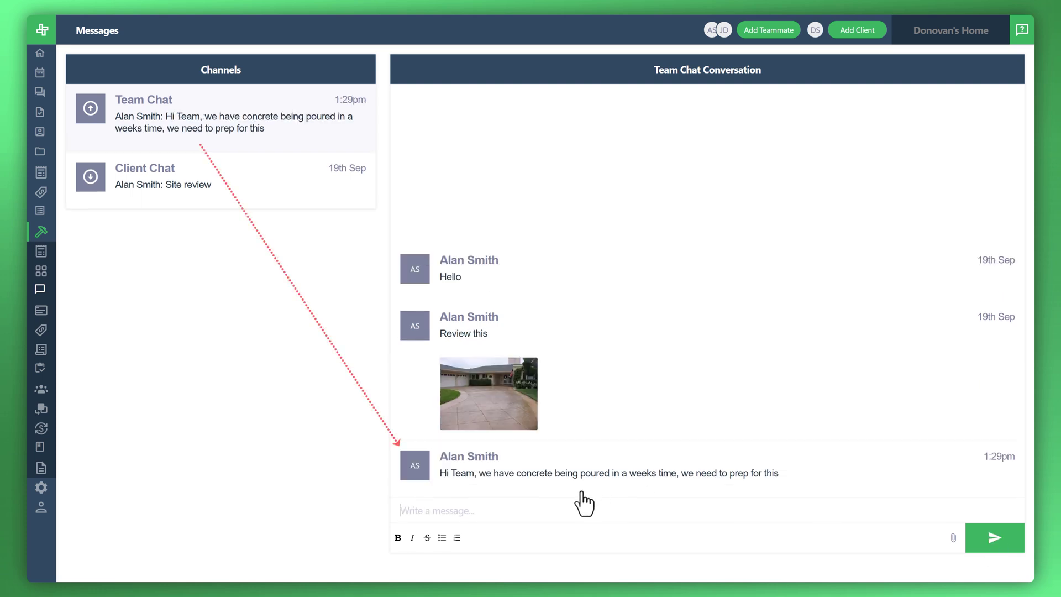
Send 'Please see the following image:' to Team Chat with the concrete truck photo attached.
{"action": "left_click", "coordinate": [440, 510]}
{"action": "type", "text": "Please see the following"}
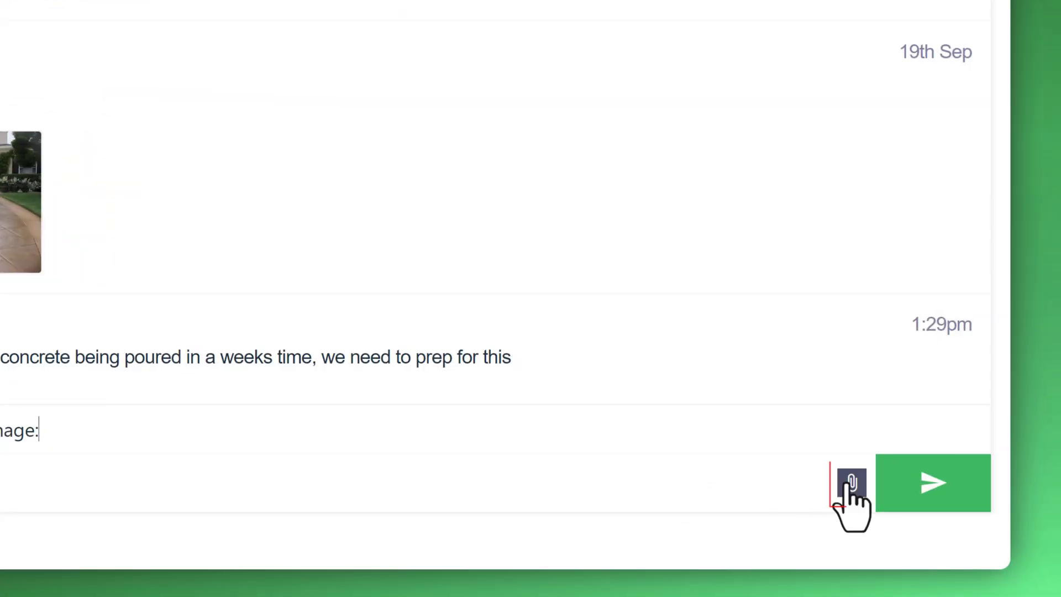
{"action": "left_click", "coordinate": [851, 482]}
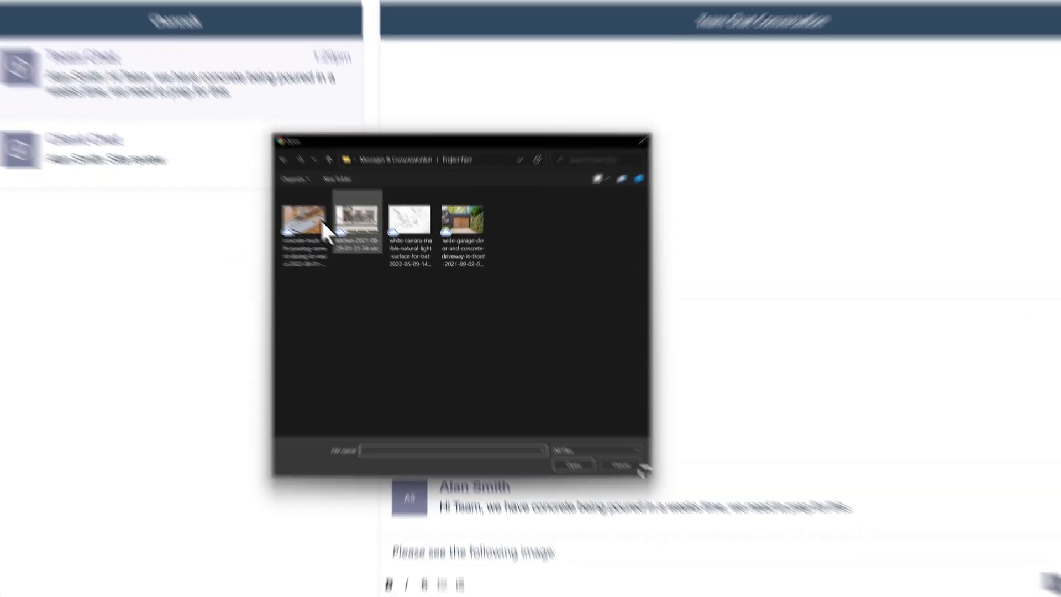
{"action": "left_click", "coordinate": [293, 215]}
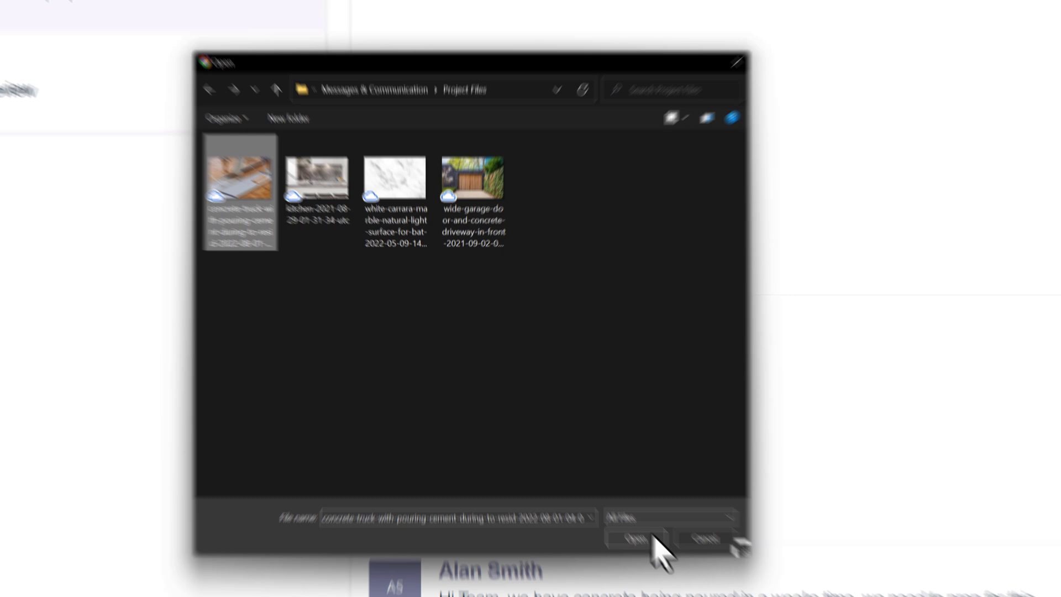
{"action": "left_click", "coordinate": [656, 562]}
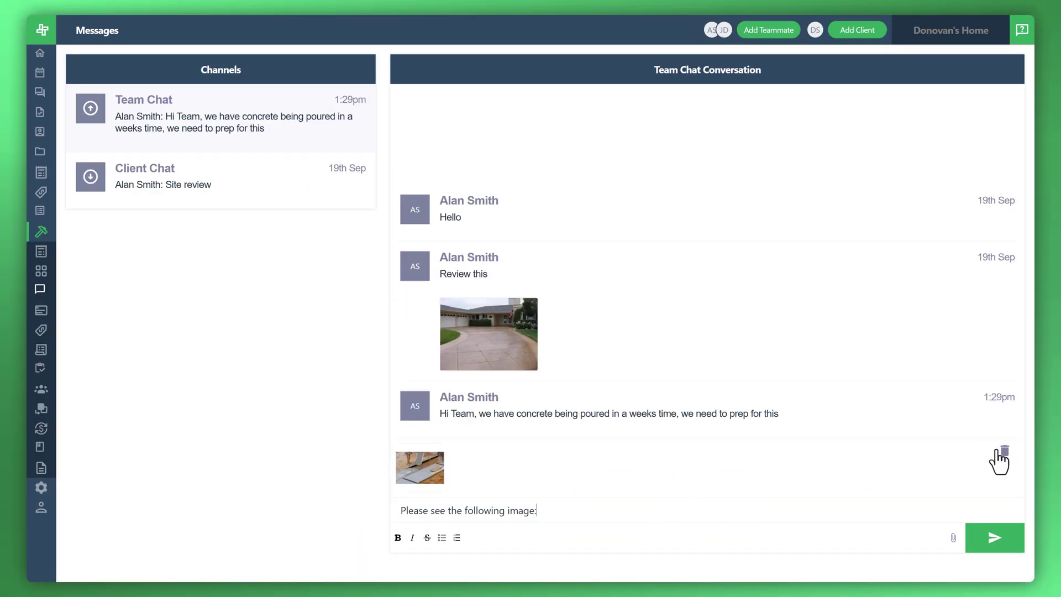
{"action": "type", "text": "f"}
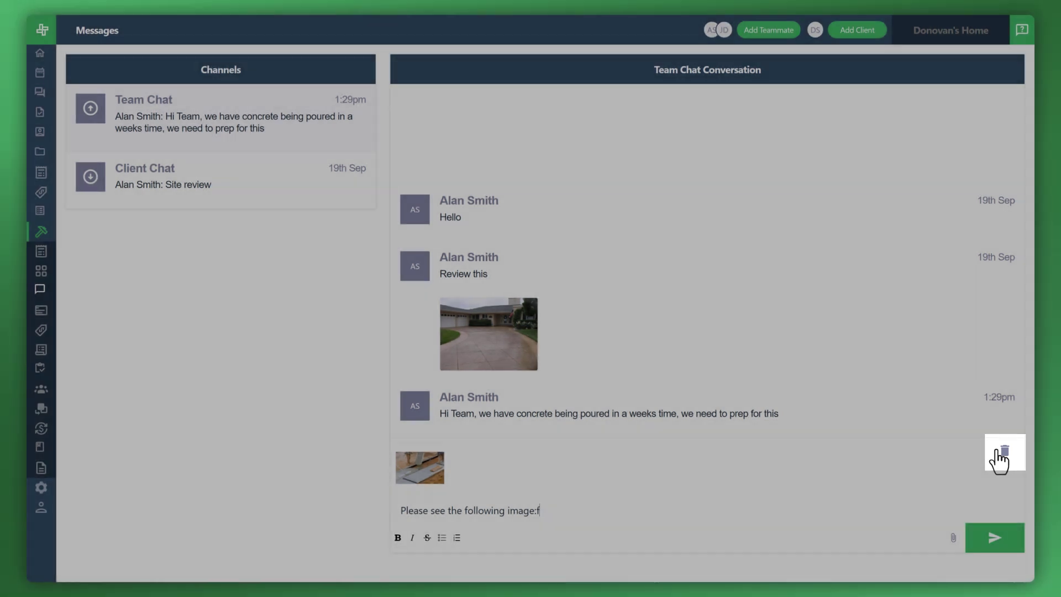
{"action": "key", "text": "BackSpace"}
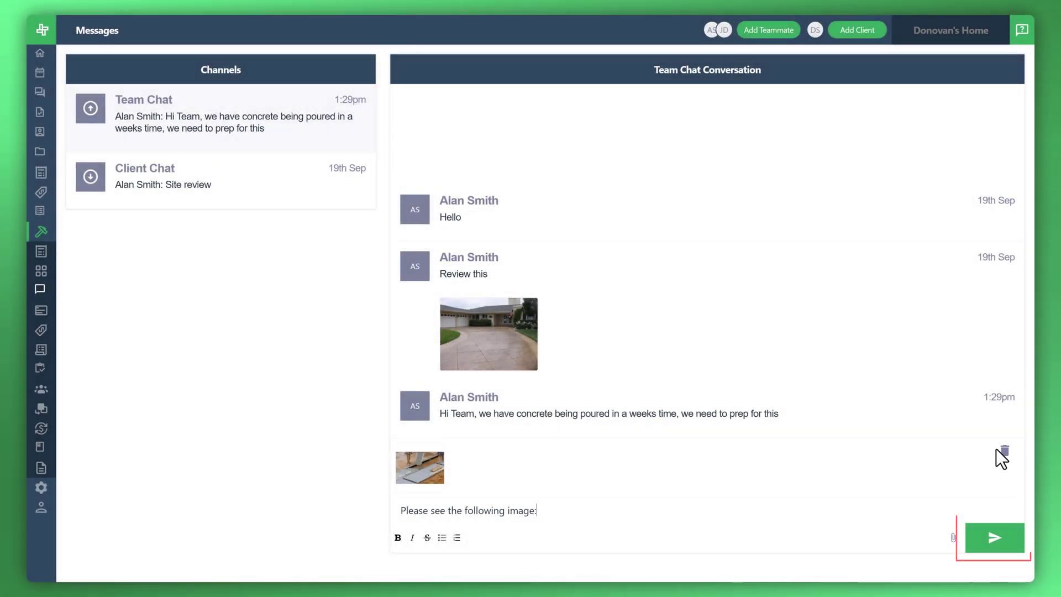
{"action": "left_click", "coordinate": [995, 539]}
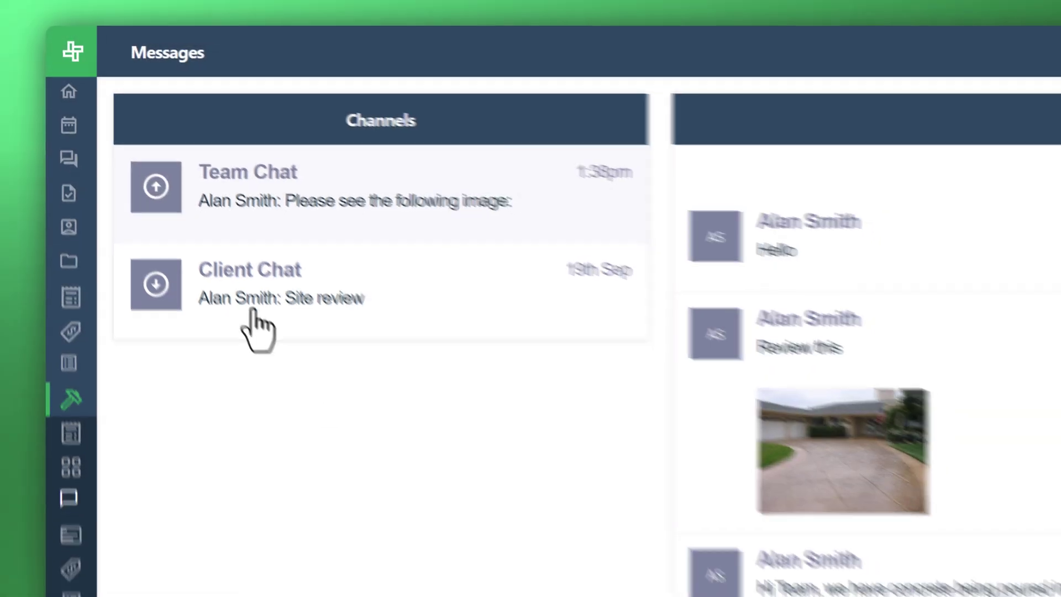
Send 'Concrete pouring currently in progress:' with the concrete truck photo to Client Chat.
{"action": "left_click", "coordinate": [252, 312]}
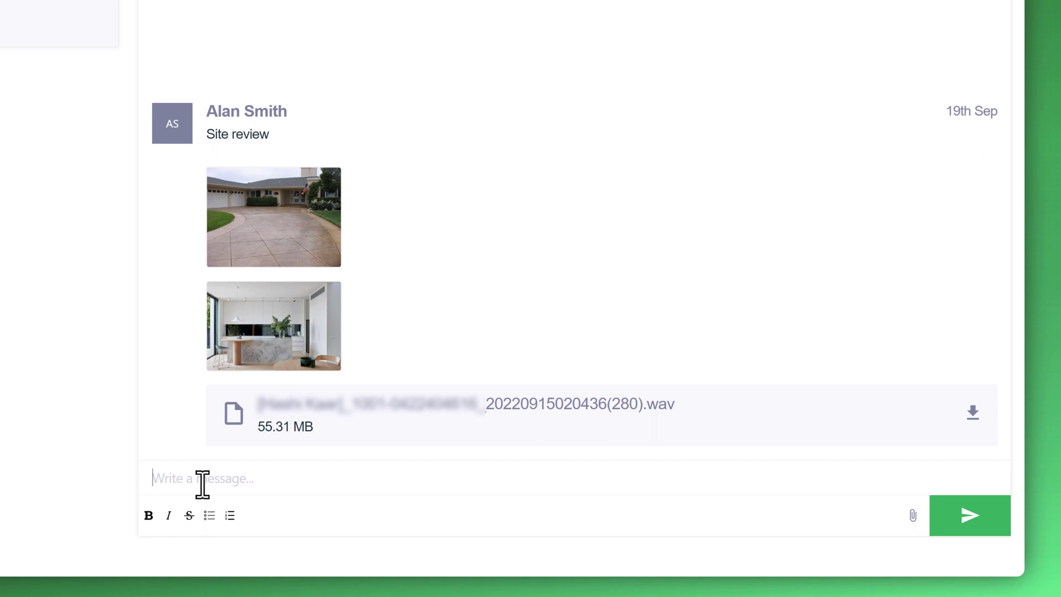
{"action": "type", "text": "Concrete pouring currently in progress:"}
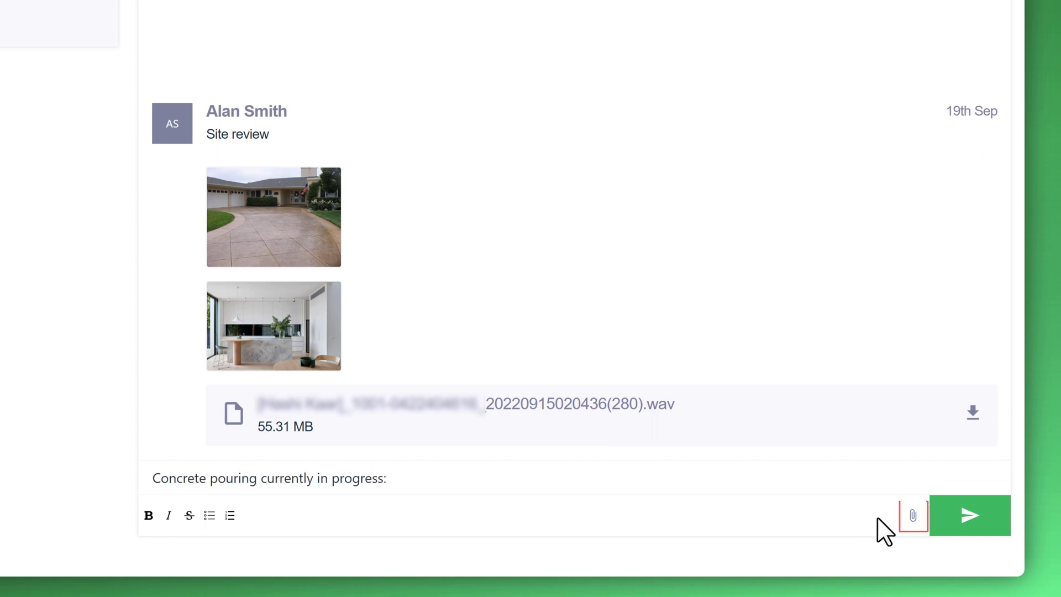
{"action": "left_click", "coordinate": [913, 516]}
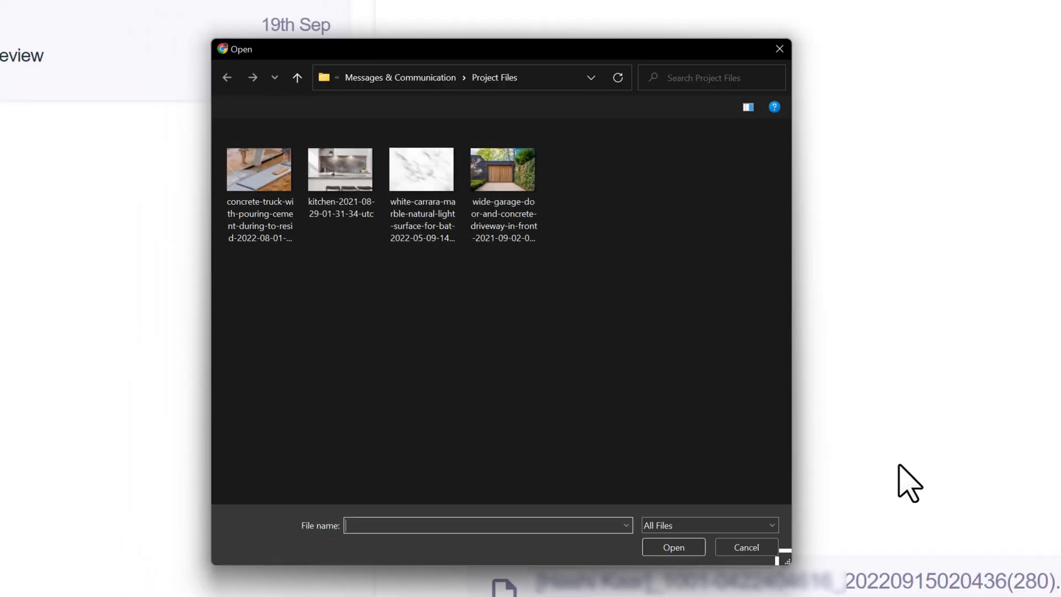
{"action": "left_click", "coordinate": [270, 180]}
{"action": "left_click", "coordinate": [674, 547]}
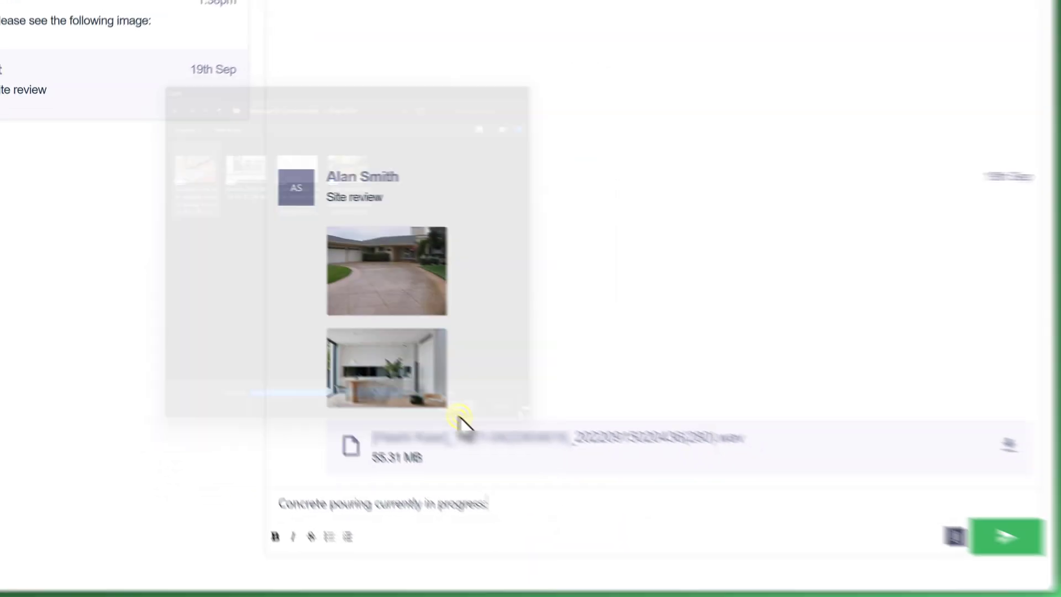
{"action": "left_click", "coordinate": [972, 532]}
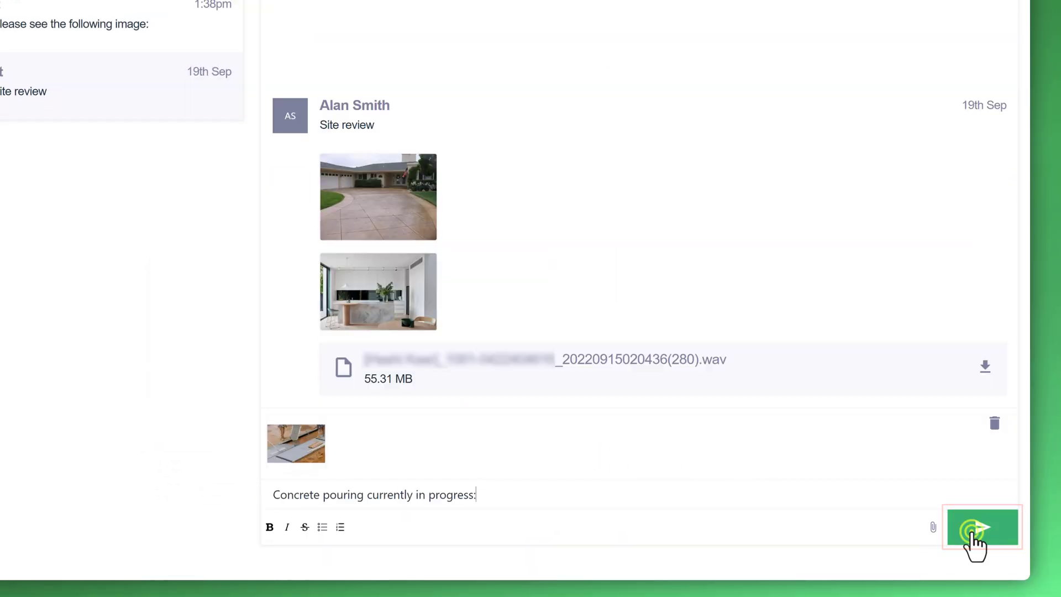
Send 'Kitchen bench top has been fitted:' with the kitchen bench photo to Client Chat.
{"action": "left_click", "coordinate": [385, 496]}
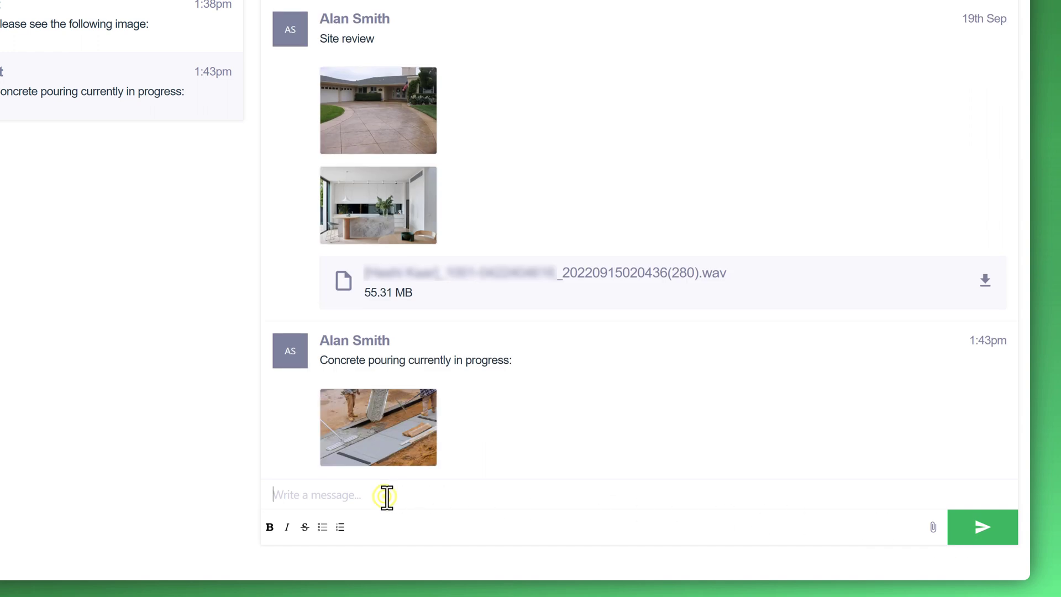
{"action": "type", "text": "Kitchen bench top has been fitted:"}
{"action": "left_click", "coordinate": [932, 527]}
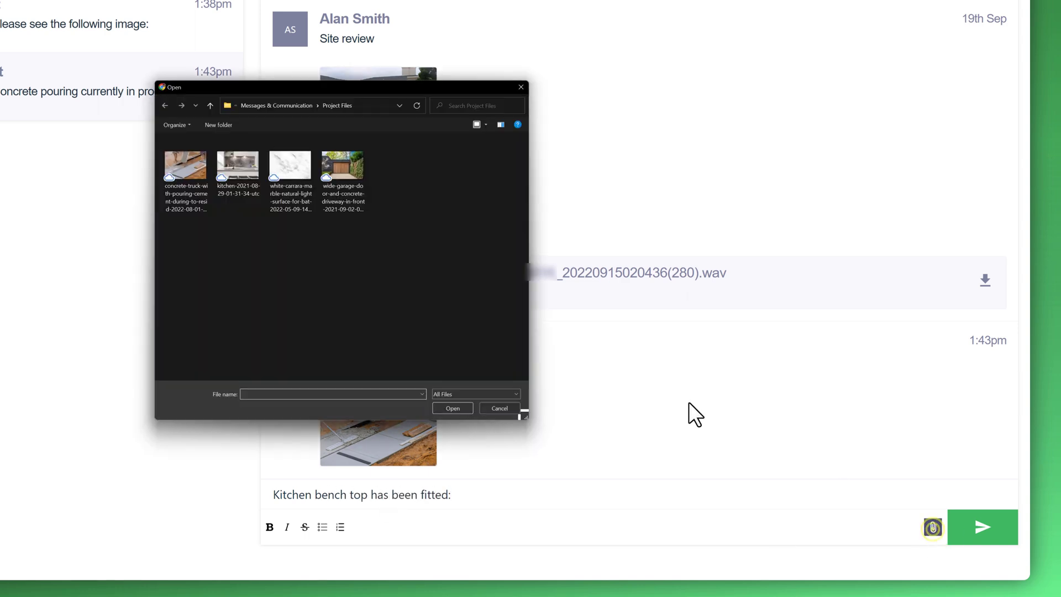
{"action": "left_click", "coordinate": [452, 407]}
{"action": "left_click", "coordinate": [982, 531]}
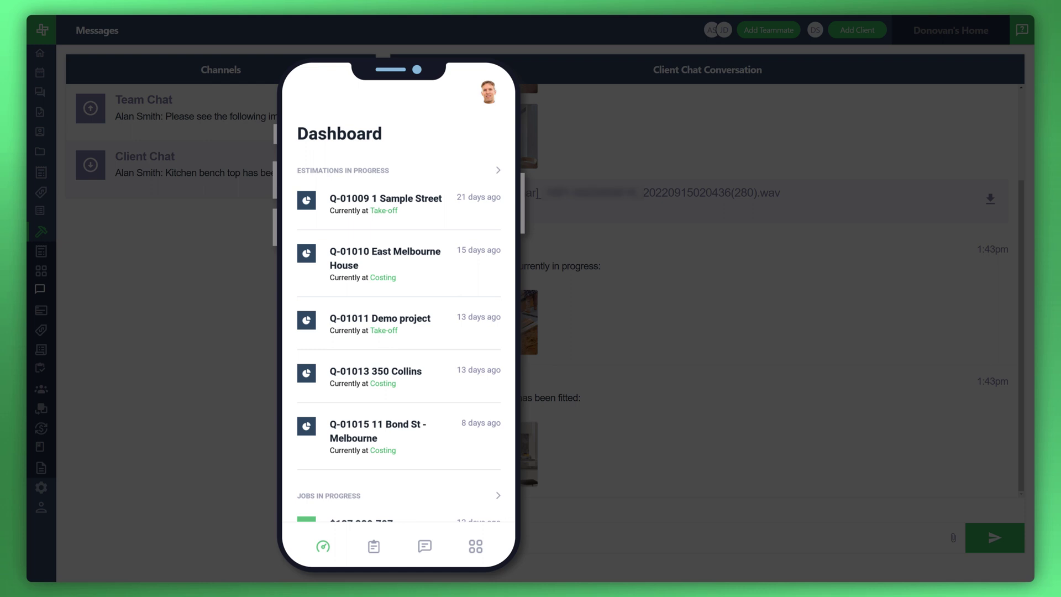
On the phone, open the Messages tab and compare the Client Chat and Team Chat lists, ending on Client Chat.
{"action": "left_click", "coordinate": [424, 546]}
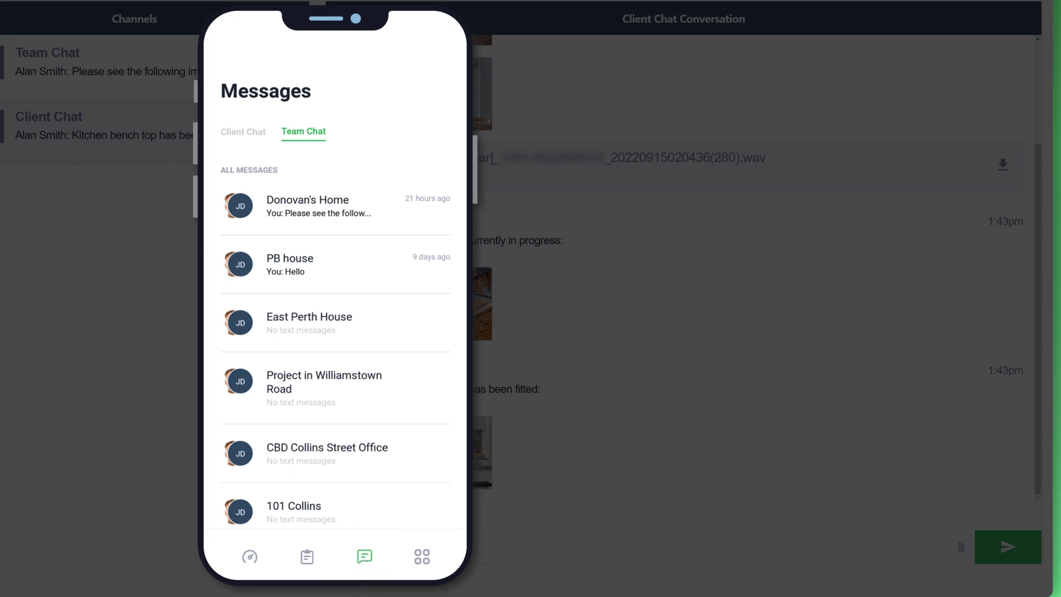
{"action": "left_click", "coordinate": [243, 133]}
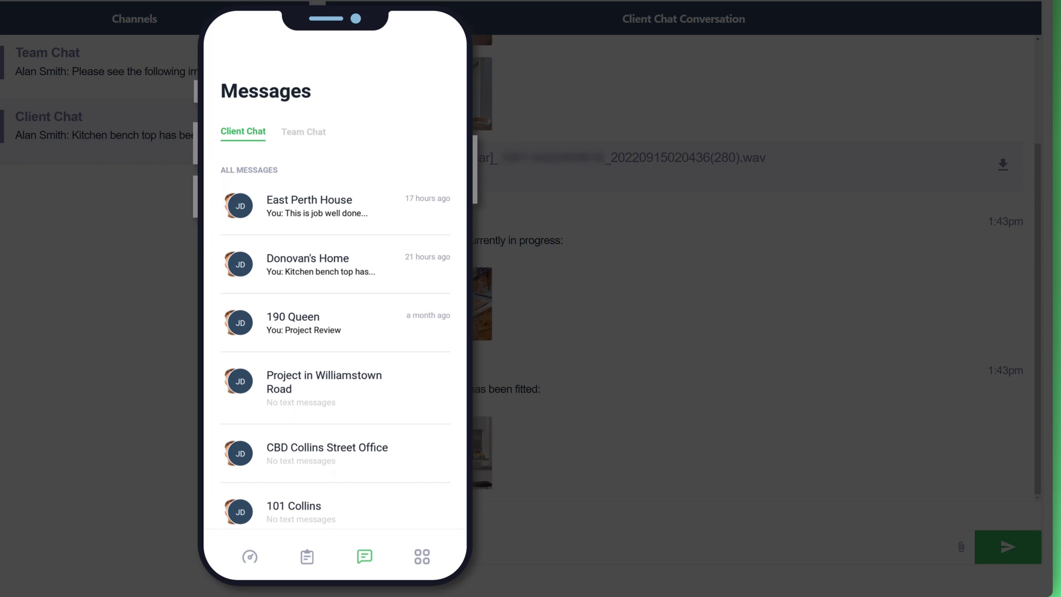
{"action": "left_click", "coordinate": [305, 132]}
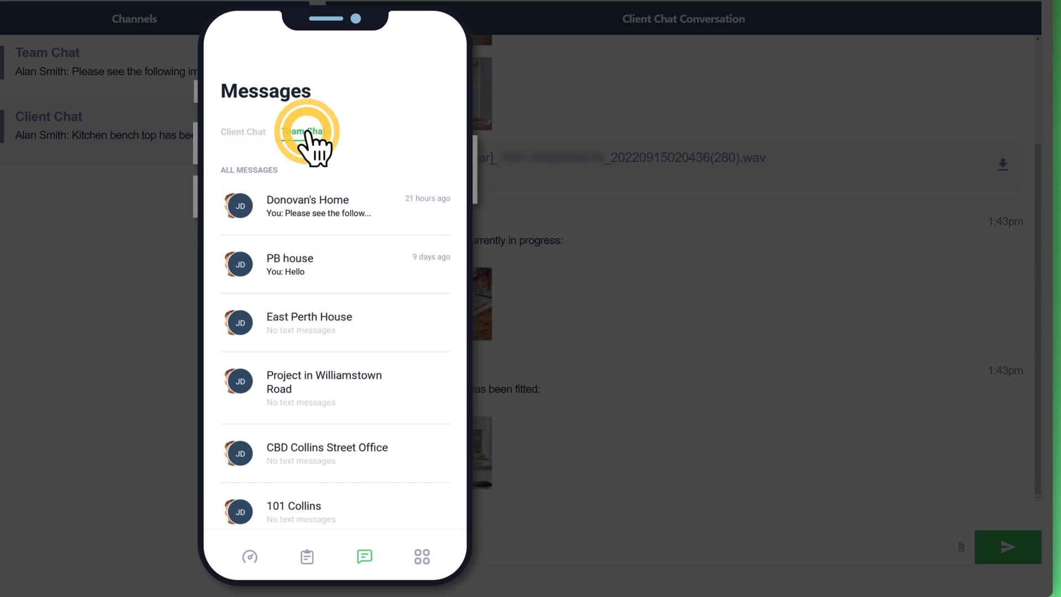
{"action": "left_click", "coordinate": [243, 133]}
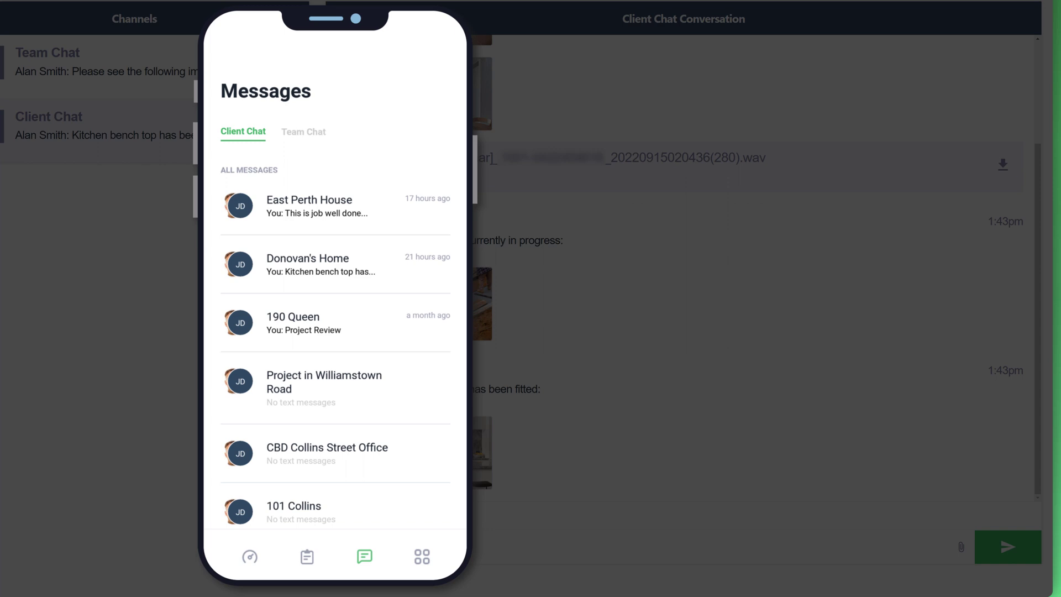
Open the Donovan's Home client thread and scroll through its concrete and kitchen bench photo messages.
{"action": "left_click", "coordinate": [320, 273]}
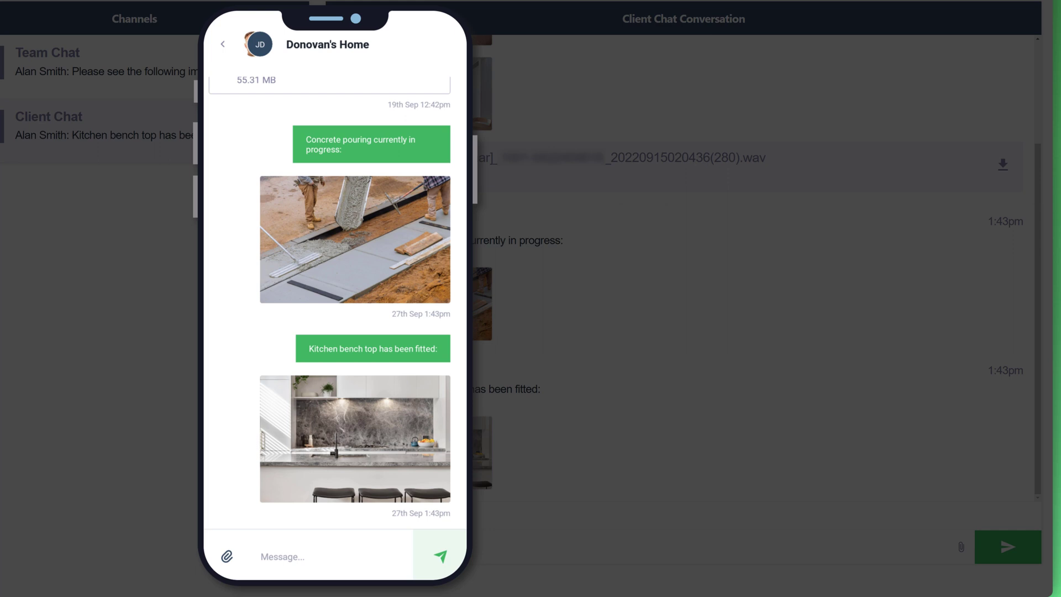
{"action": "scroll", "coordinate": [329, 298], "scroll_direction": "up", "scroll_amount": 6}
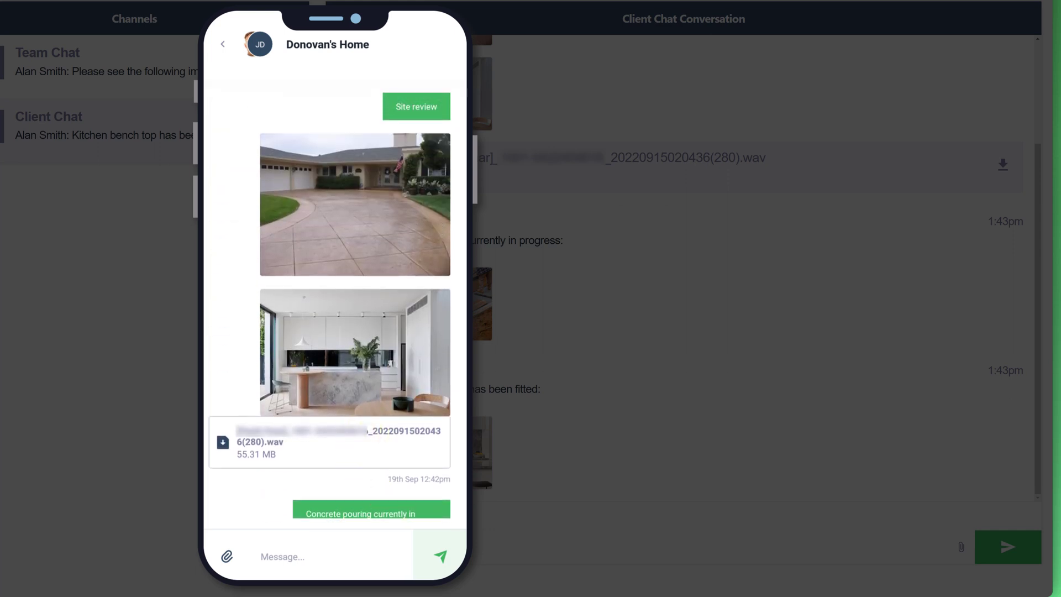
{"action": "scroll", "coordinate": [356, 426], "scroll_direction": "down", "scroll_amount": 6}
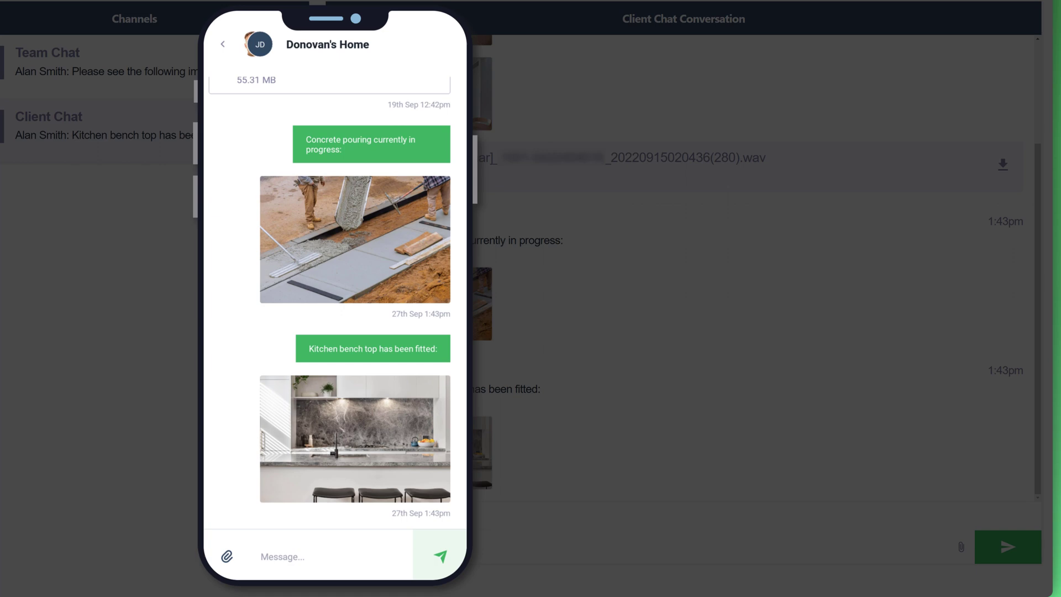
Open the Donovan's Home thread under Team Chat on the phone, scroll through it, then go back.
{"action": "left_click", "coordinate": [223, 44]}
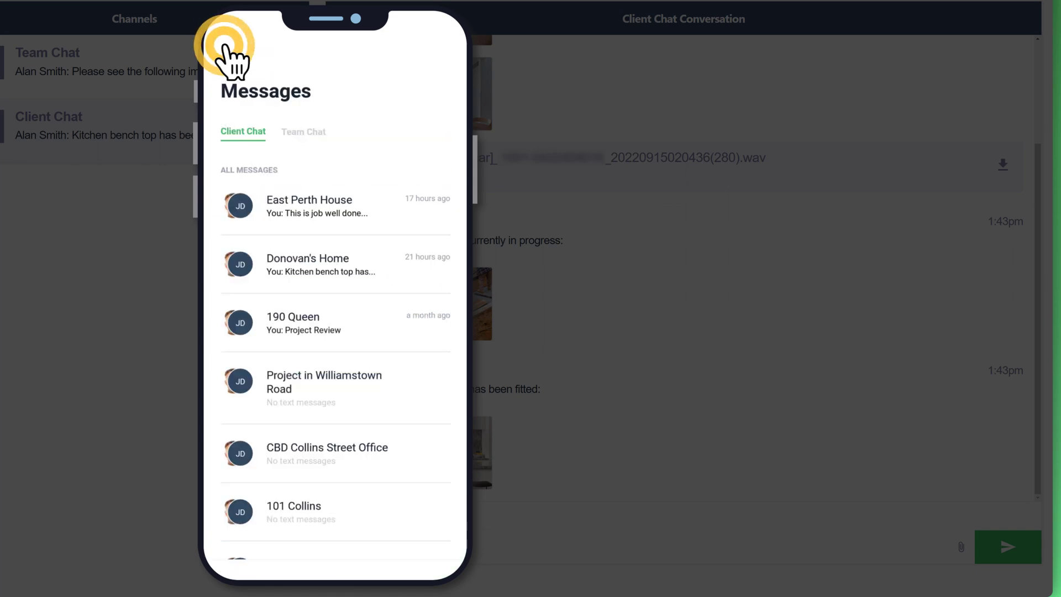
{"action": "left_click", "coordinate": [304, 132]}
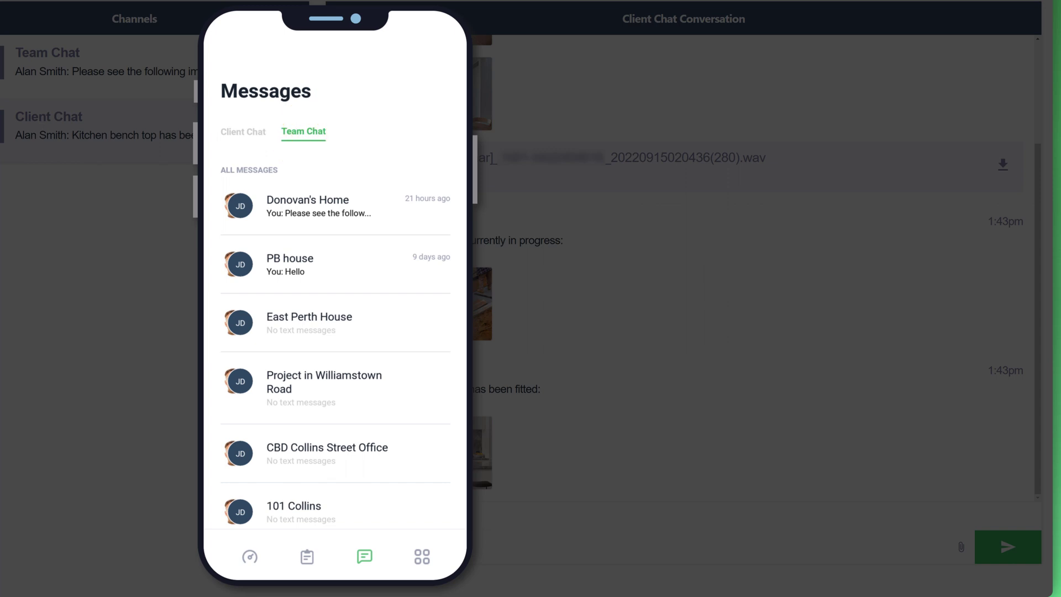
{"action": "left_click", "coordinate": [387, 221]}
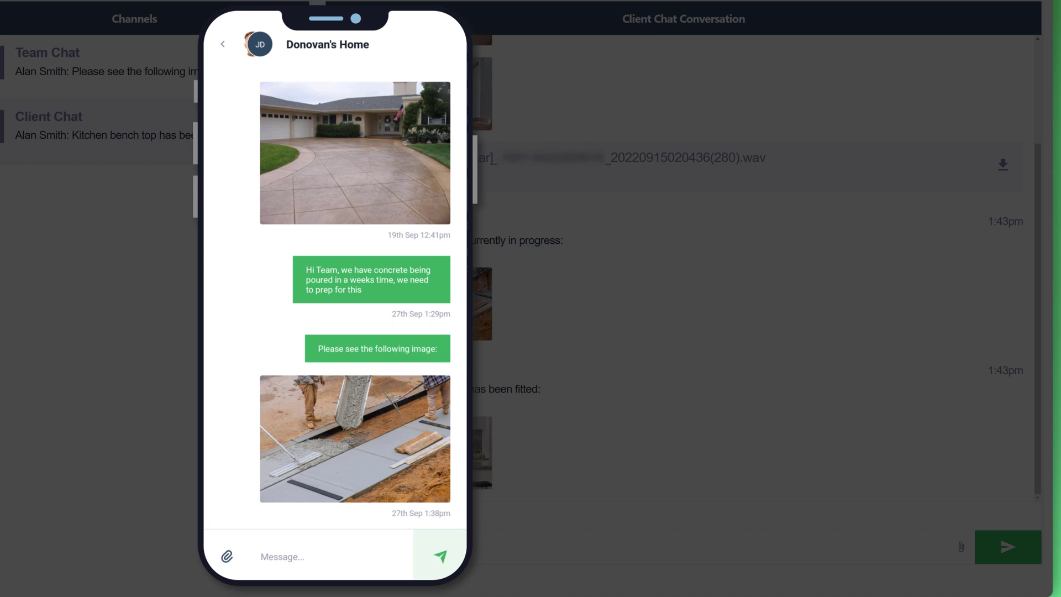
{"action": "scroll", "coordinate": [332, 403], "scroll_direction": "up", "scroll_amount": 3}
{"action": "scroll", "coordinate": [364, 463], "scroll_direction": "down", "scroll_amount": 3}
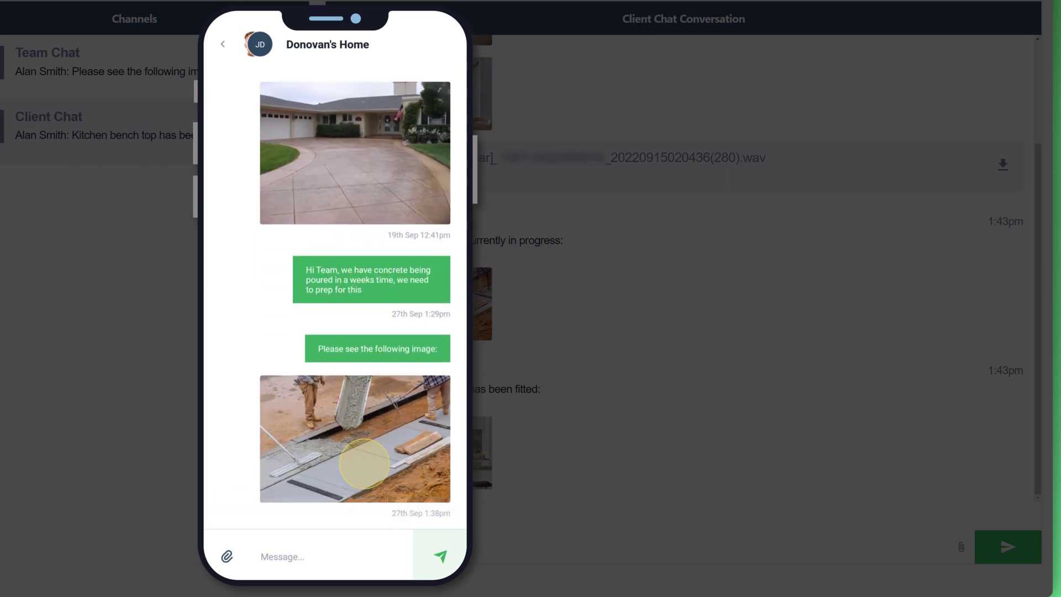
{"action": "left_click", "coordinate": [222, 46]}
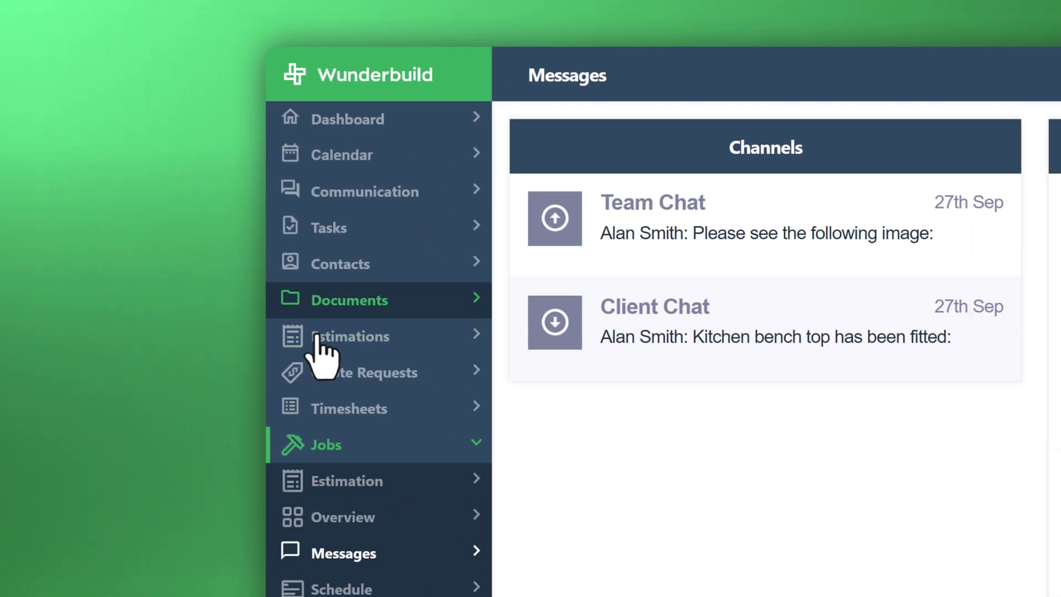
Open Communication > Messages and collapse the Team Chat channel list.
{"action": "left_click", "coordinate": [307, 201]}
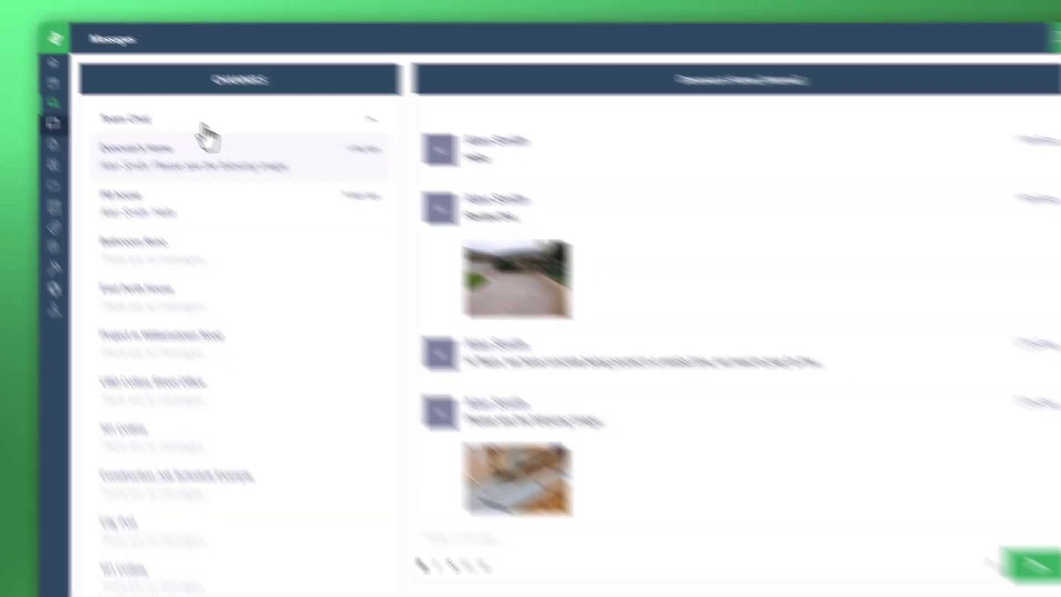
{"action": "left_click", "coordinate": [757, 368]}
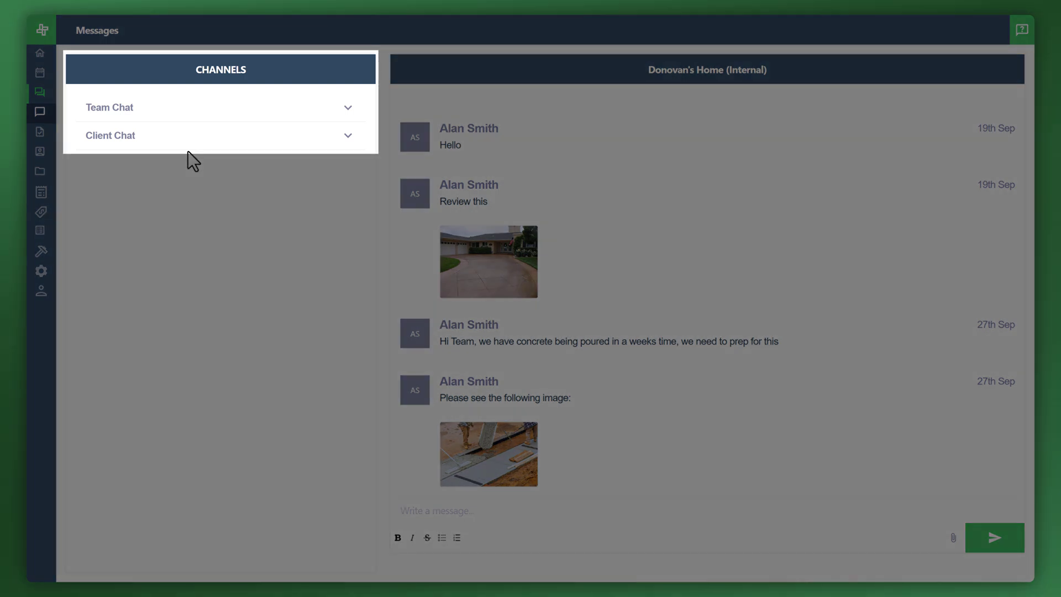
Under Team Chat, view the Donovan's Home conversation, then collapse the Team Chat list.
{"action": "left_click", "coordinate": [117, 109]}
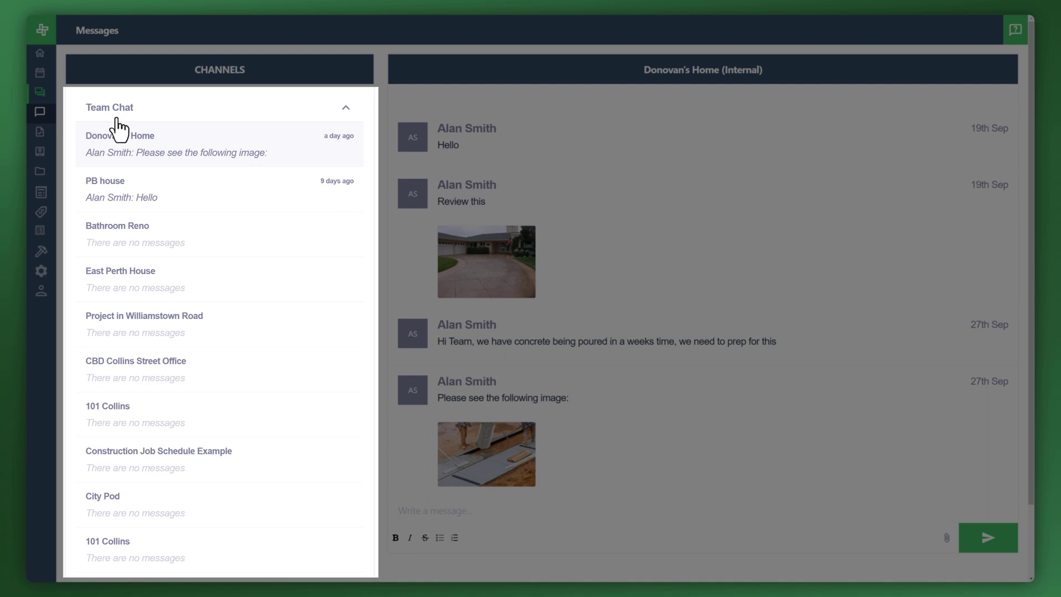
{"action": "left_click", "coordinate": [134, 147]}
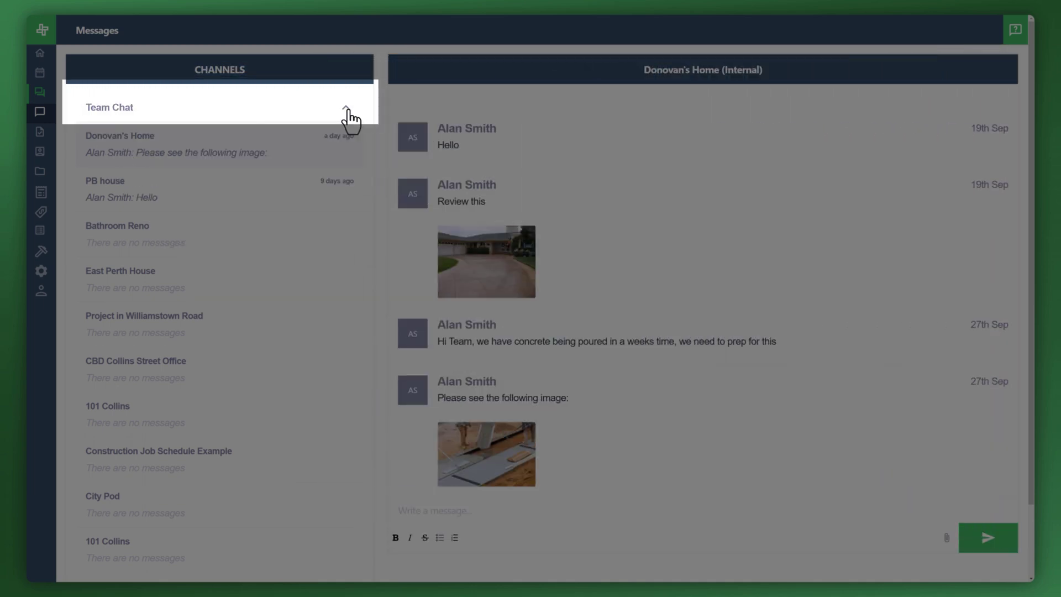
{"action": "left_click", "coordinate": [347, 109]}
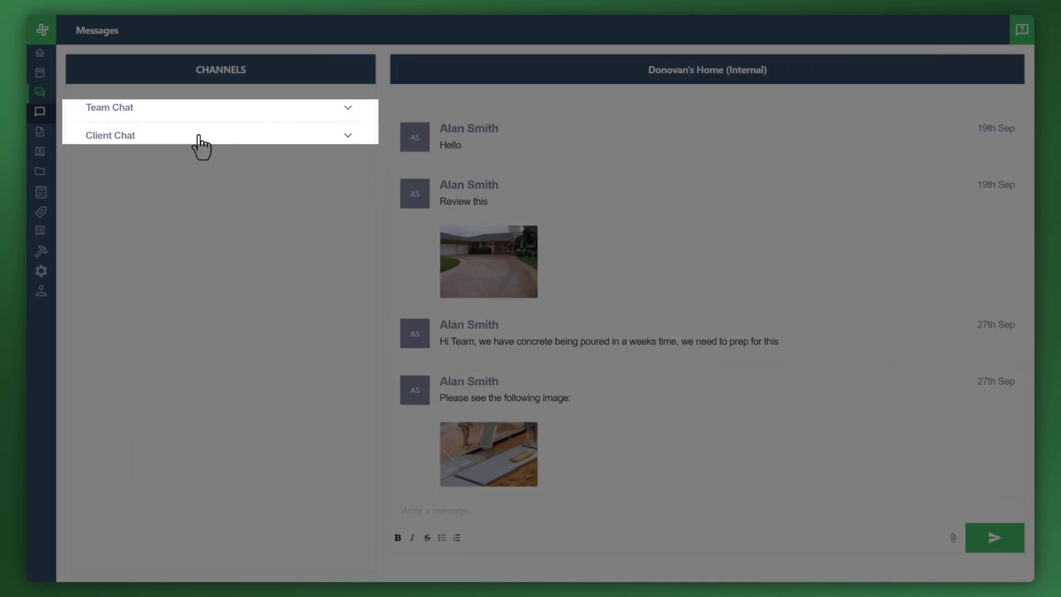
Under Client Chat, view the Donovan's Home conversation, then collapse the Client Chat list.
{"action": "left_click", "coordinate": [157, 138]}
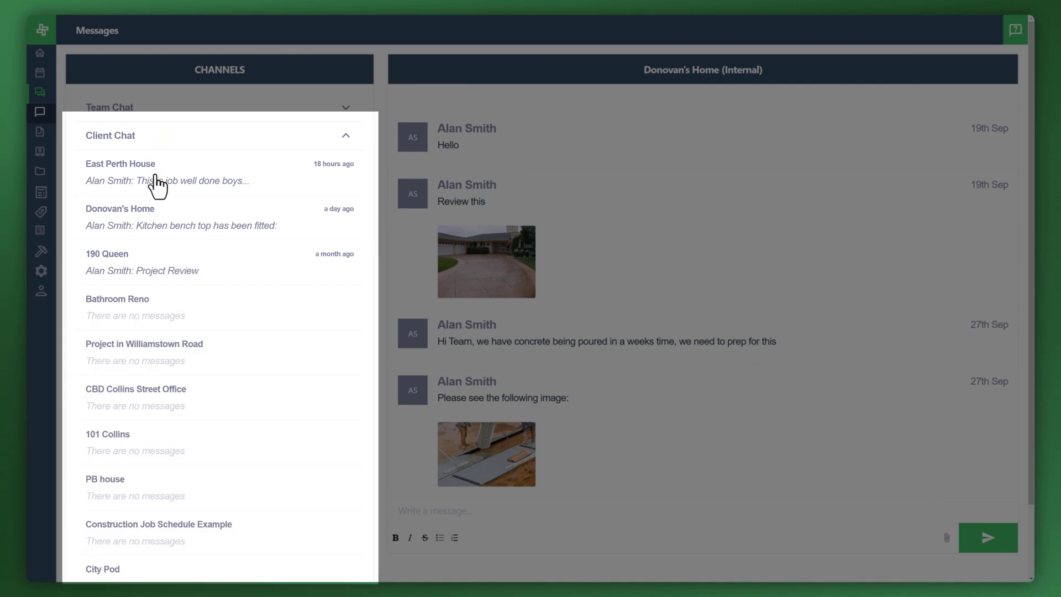
{"action": "left_click", "coordinate": [156, 185]}
{"action": "left_click", "coordinate": [161, 227]}
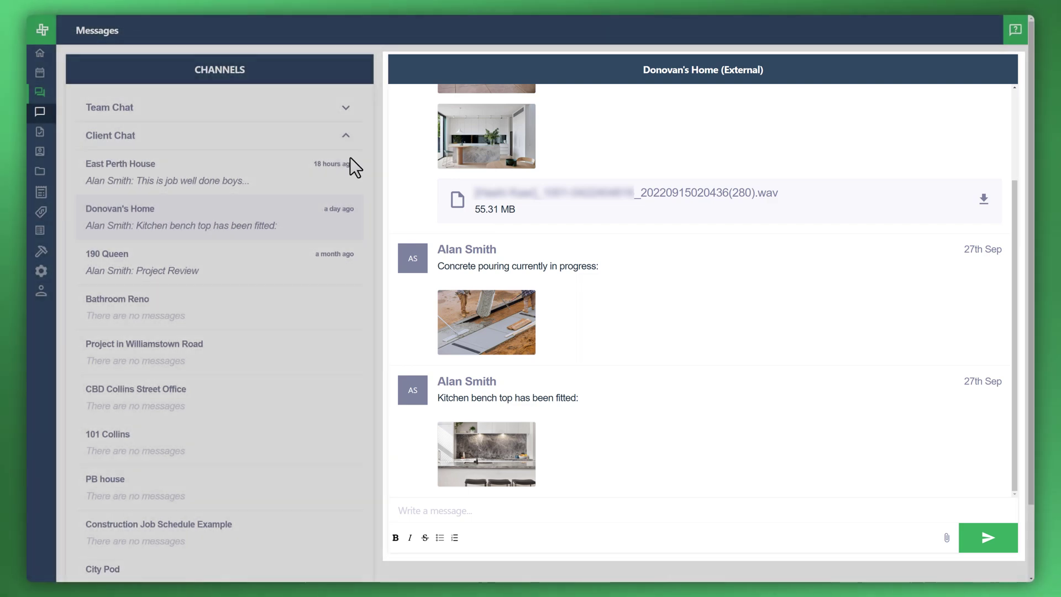
{"action": "left_click", "coordinate": [343, 136]}
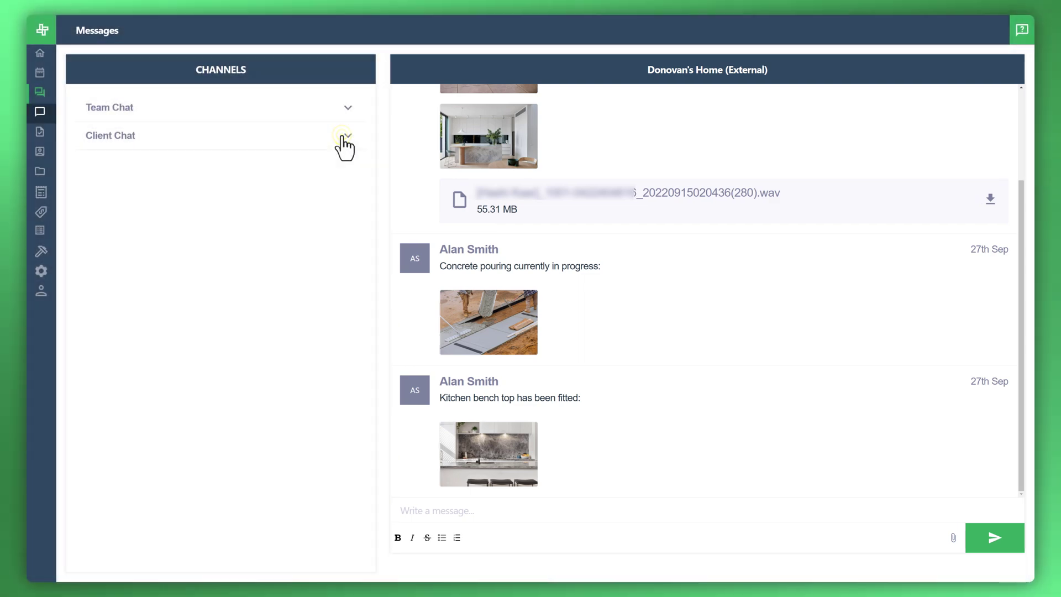